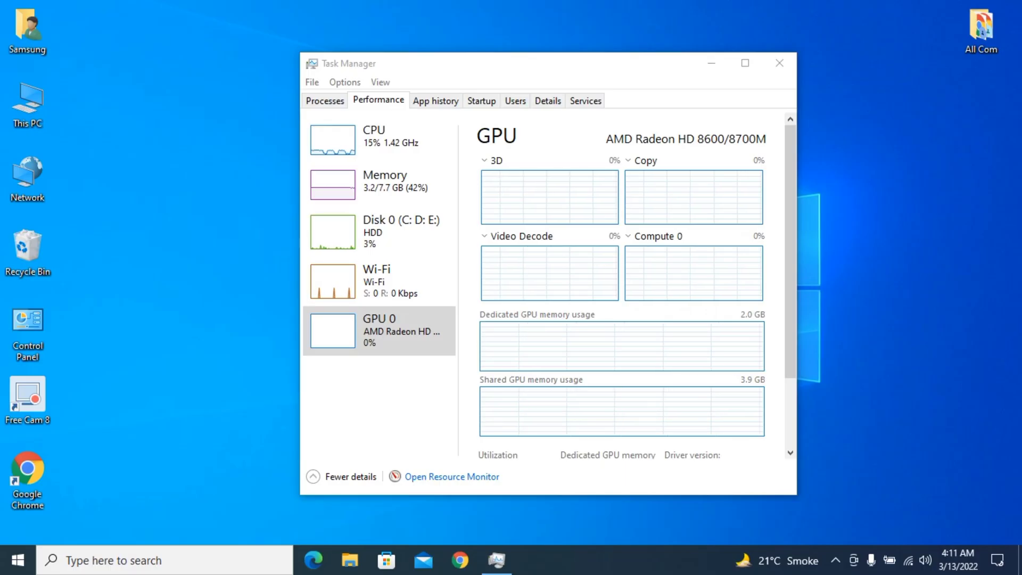
# Close Task Manager and open the Background apps settings through a Windows search for "back".
pyautogui.click(779, 63)
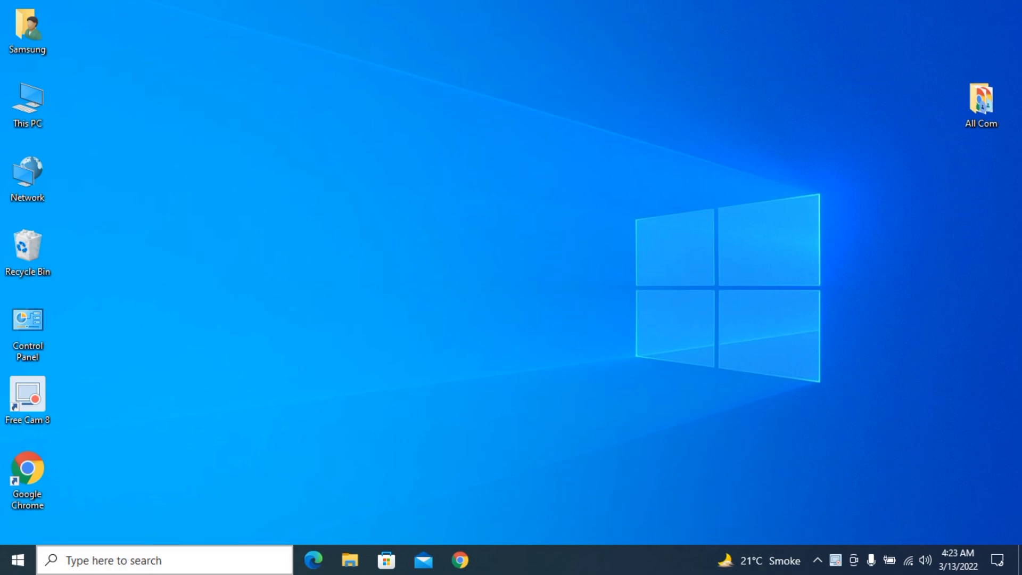
pyautogui.click(111, 560)
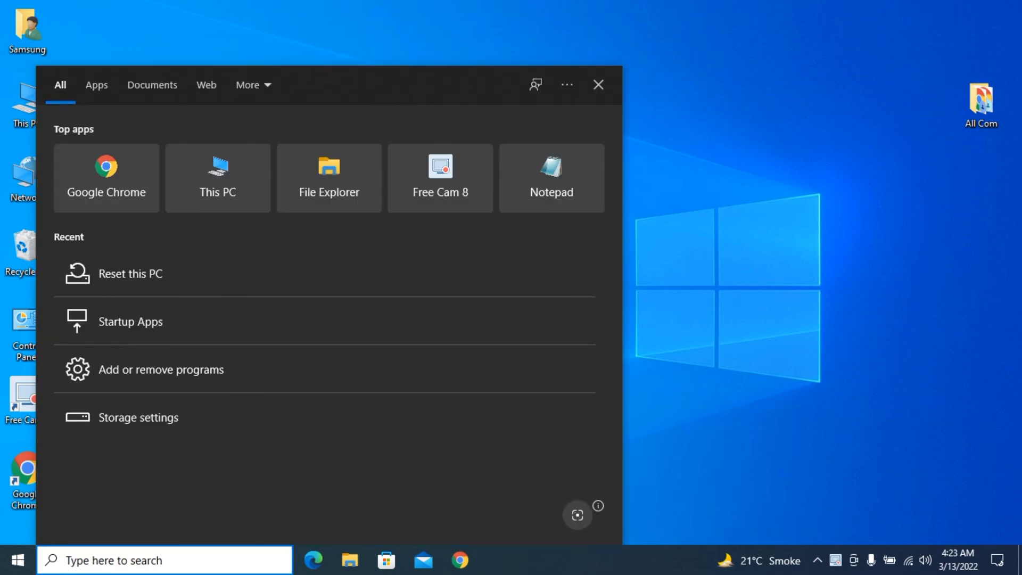
pyautogui.write('bac')
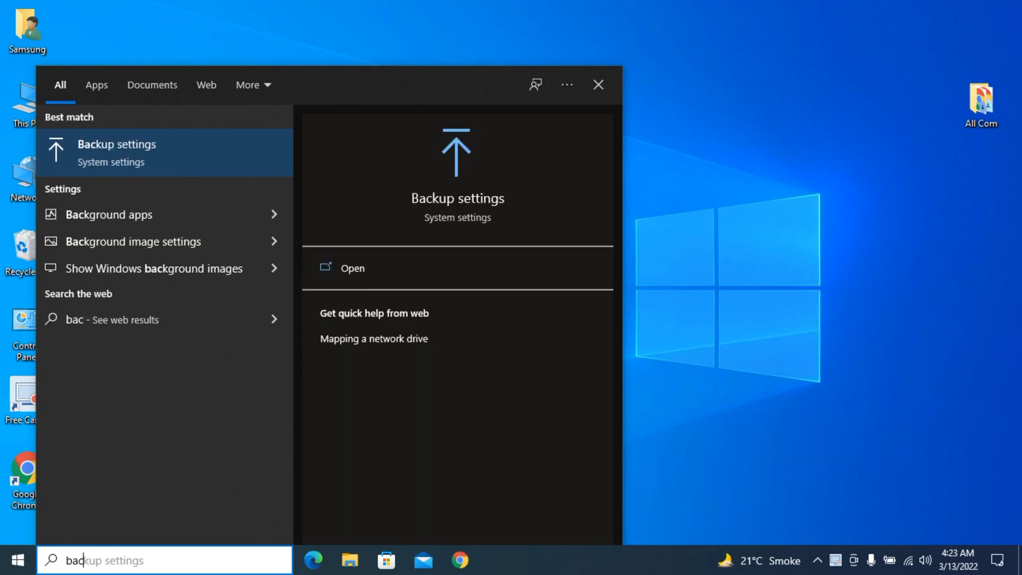
pyautogui.write('k')
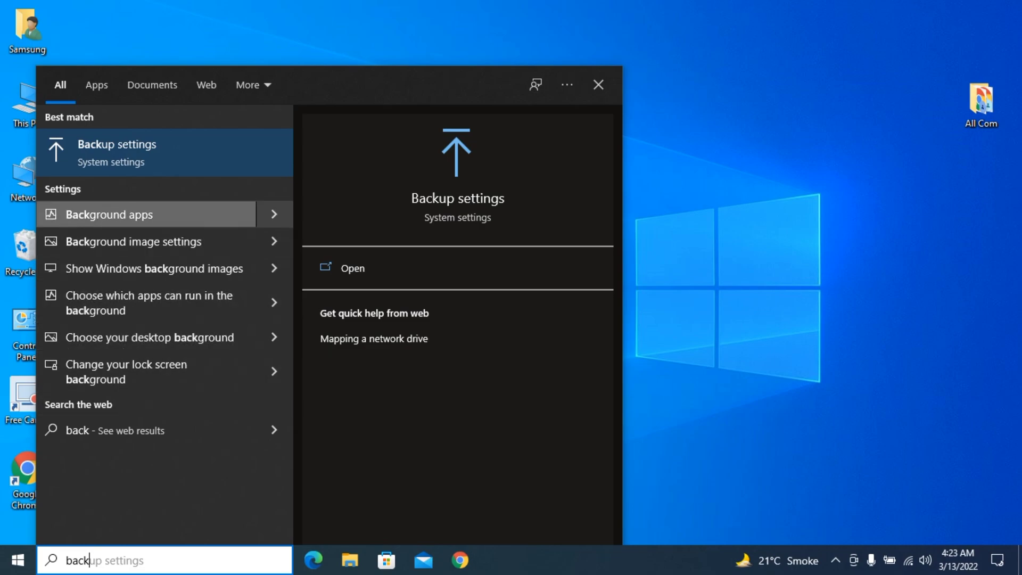
pyautogui.click(149, 215)
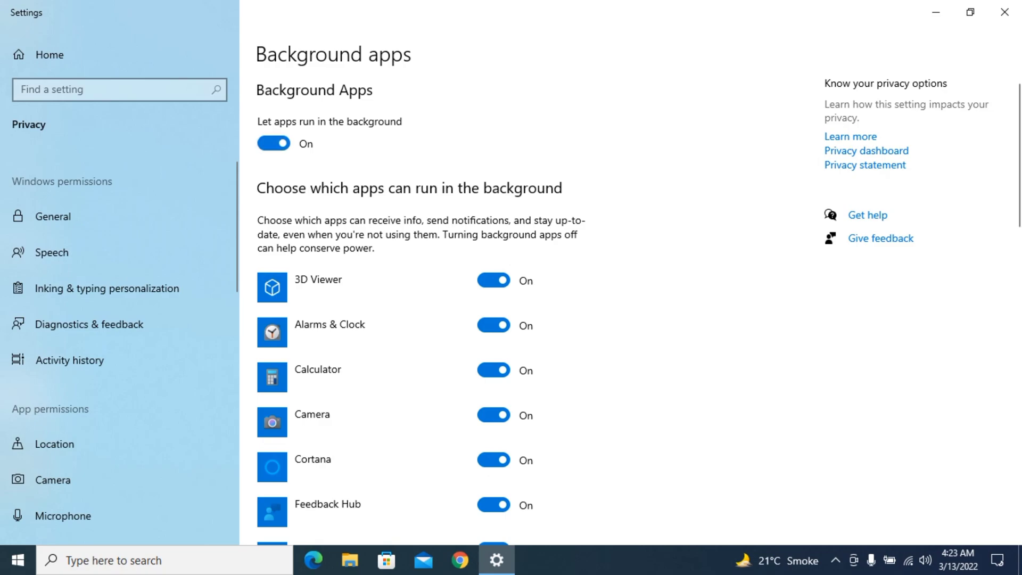
# Switch background running off and back on for Your Phone at the end of the app list.
pyautogui.scroll(-5, 532, 308)
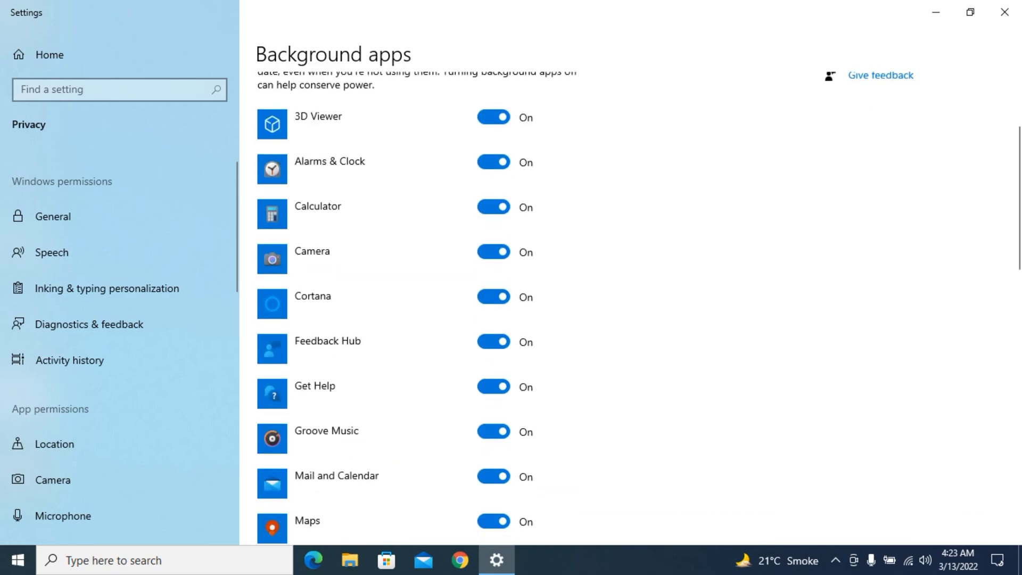
pyautogui.scroll(-13, 532, 309)
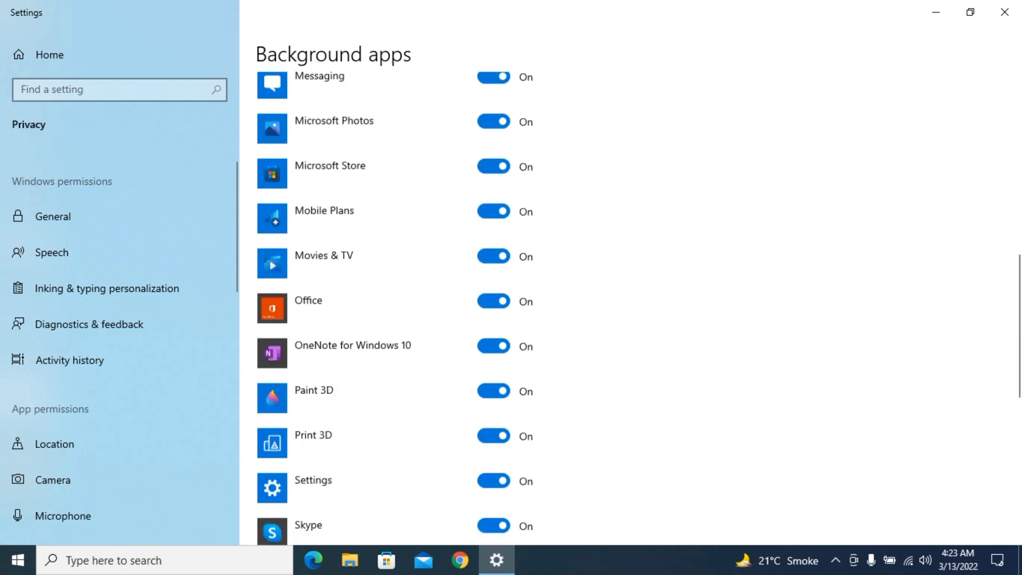
pyautogui.scroll(-5, 533, 309)
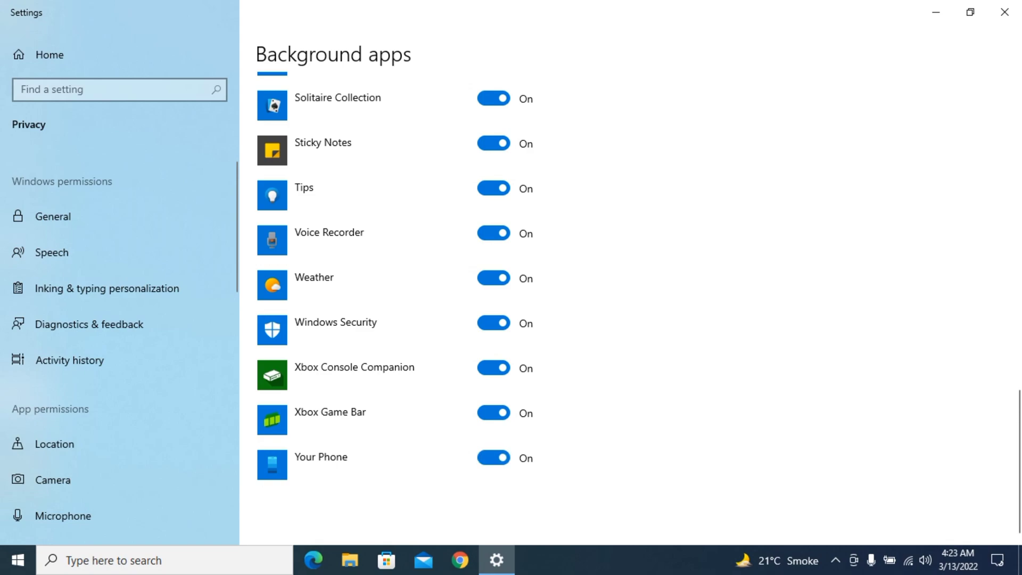
pyautogui.click(493, 457)
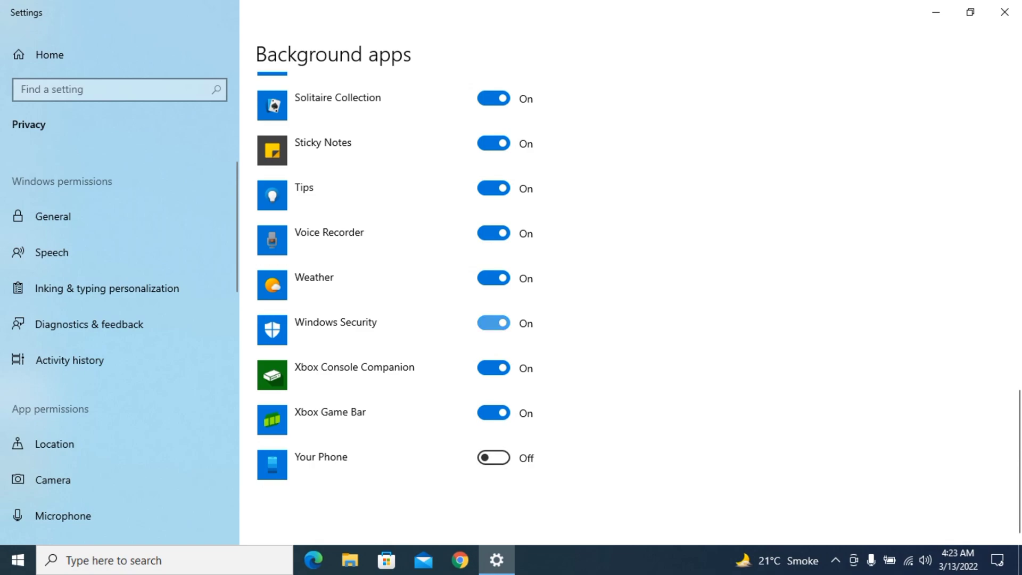
pyautogui.click(494, 458)
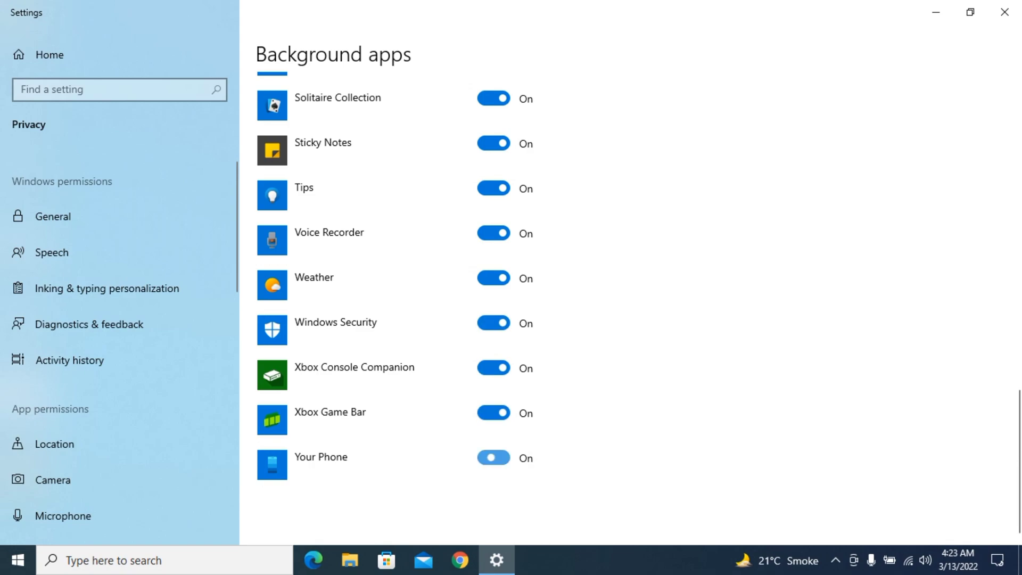
# Turn off the overall setting that lets apps run in the background.
pyautogui.scroll(3, 493, 458)
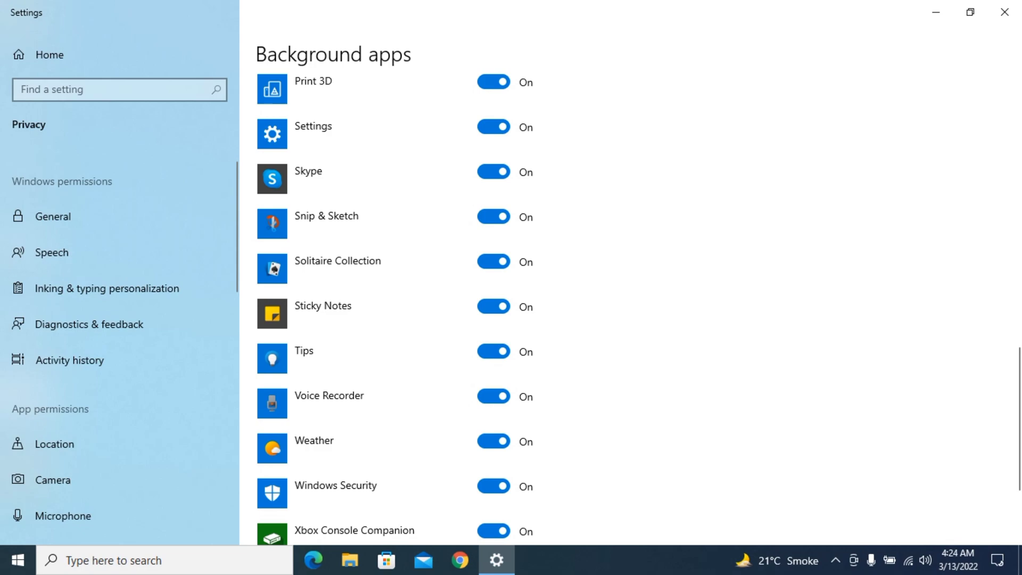
pyautogui.scroll(7, 494, 172)
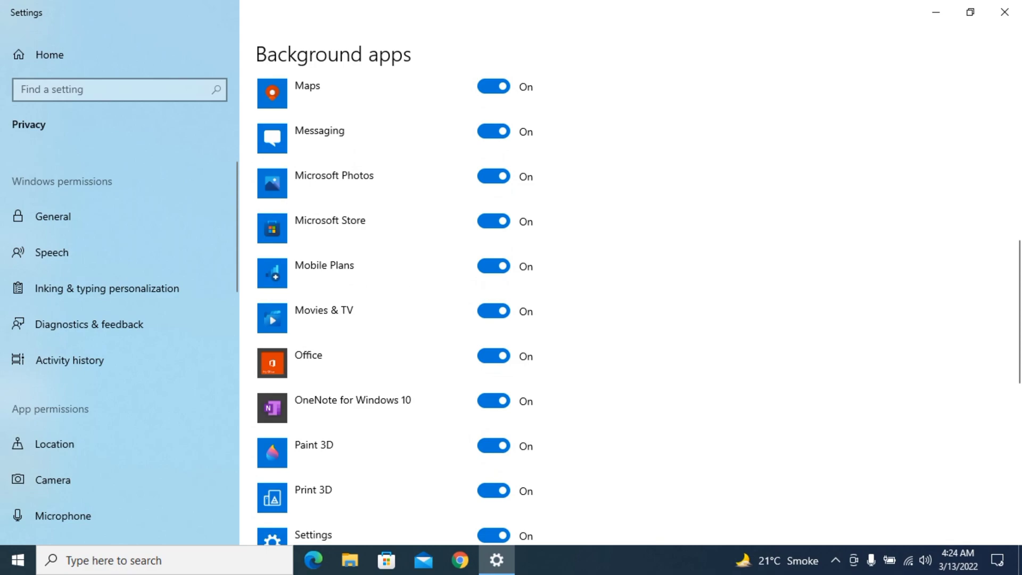
pyautogui.scroll(10, 394, 309)
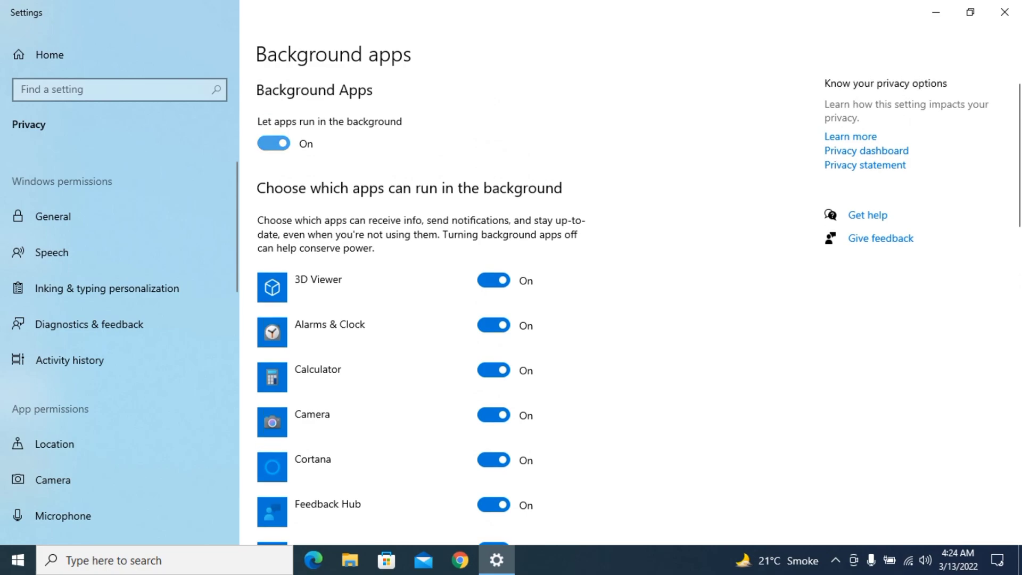
pyautogui.click(274, 144)
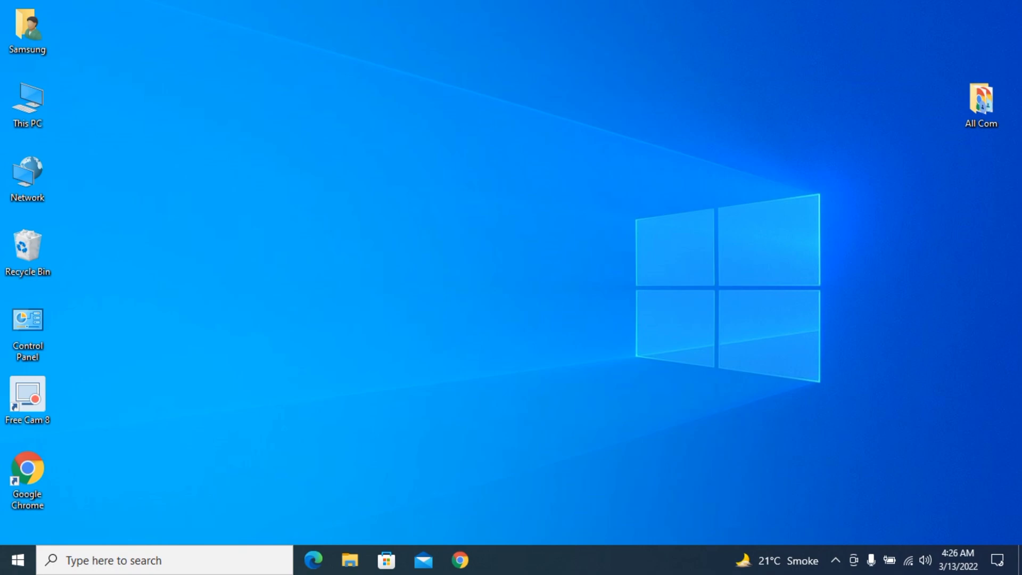
# Find Storage settings through a Windows search for "st" and open the Temporary files details of Local Disk (C:).
pyautogui.click(114, 560)
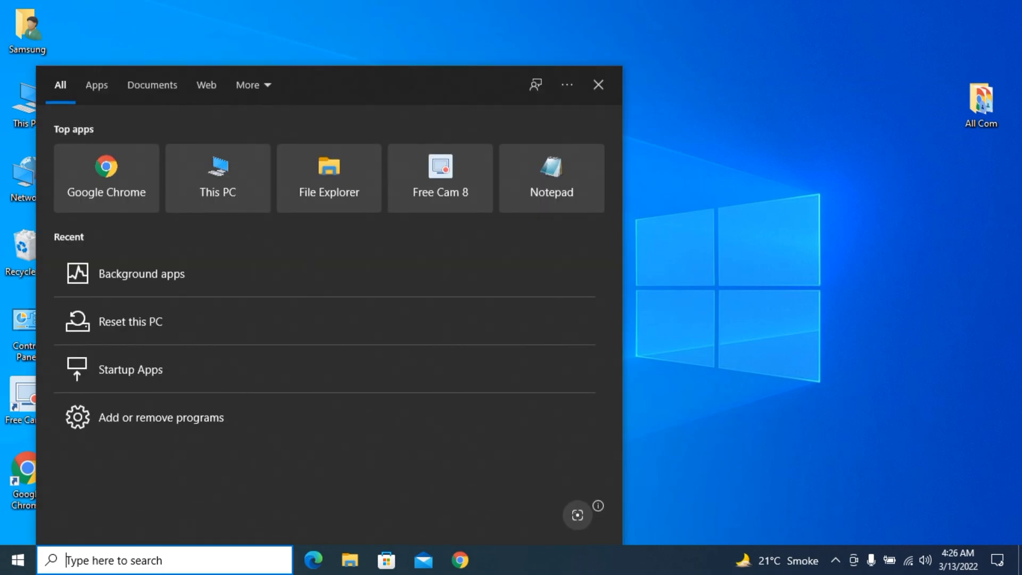
pyautogui.write('st')
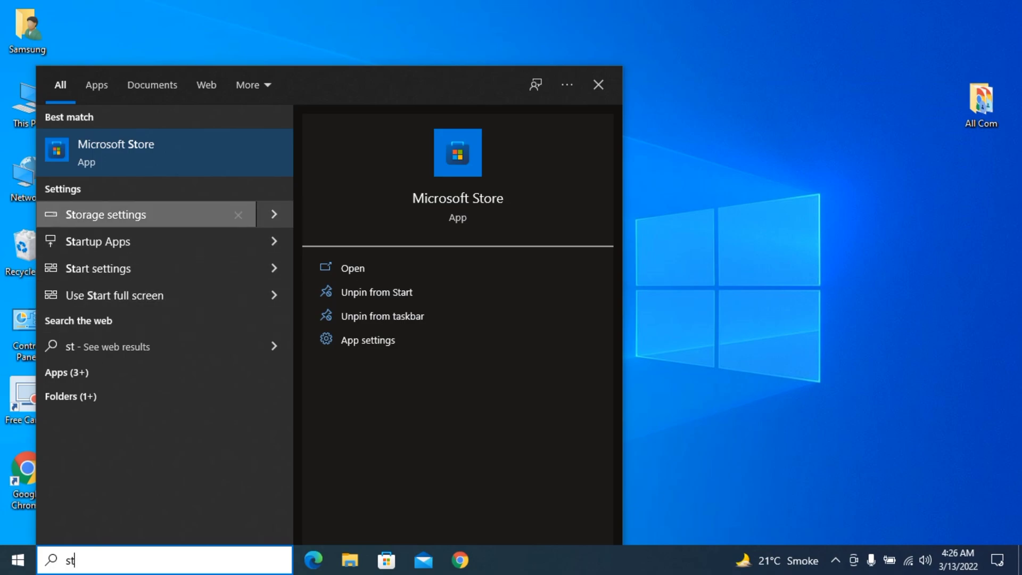
pyautogui.click(115, 152)
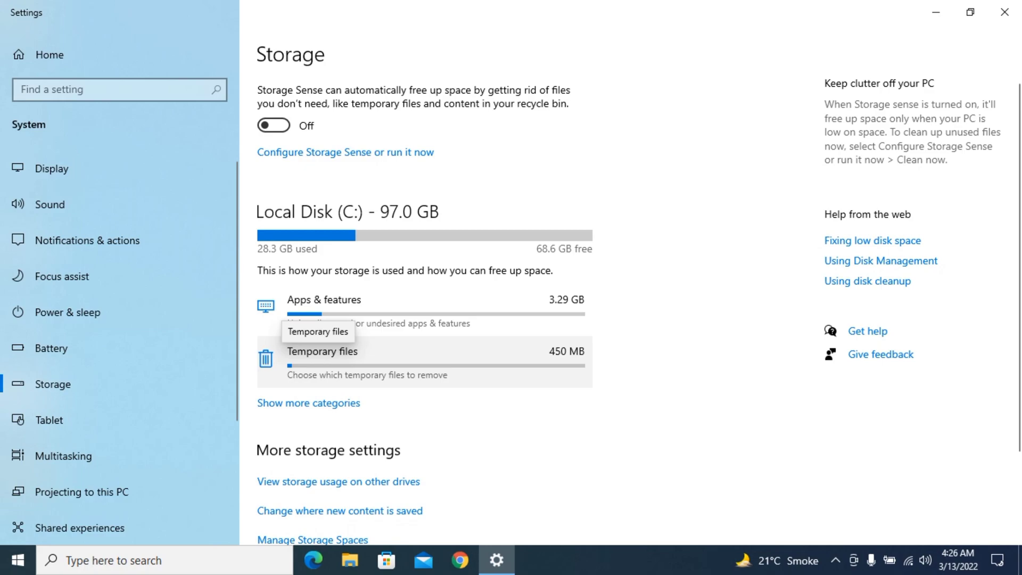
pyautogui.scroll(-2, 319, 346)
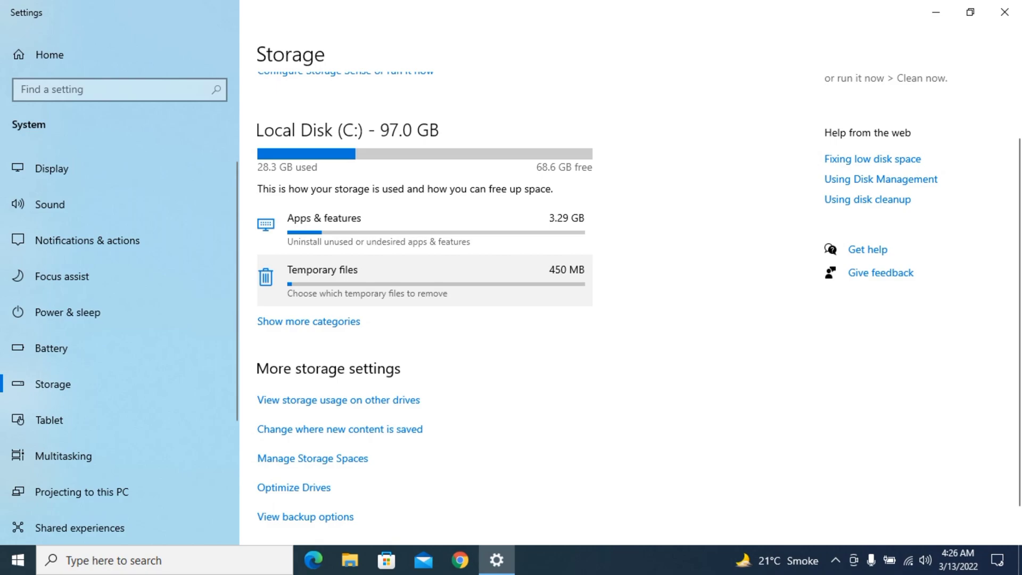
pyautogui.scroll(2, 426, 293)
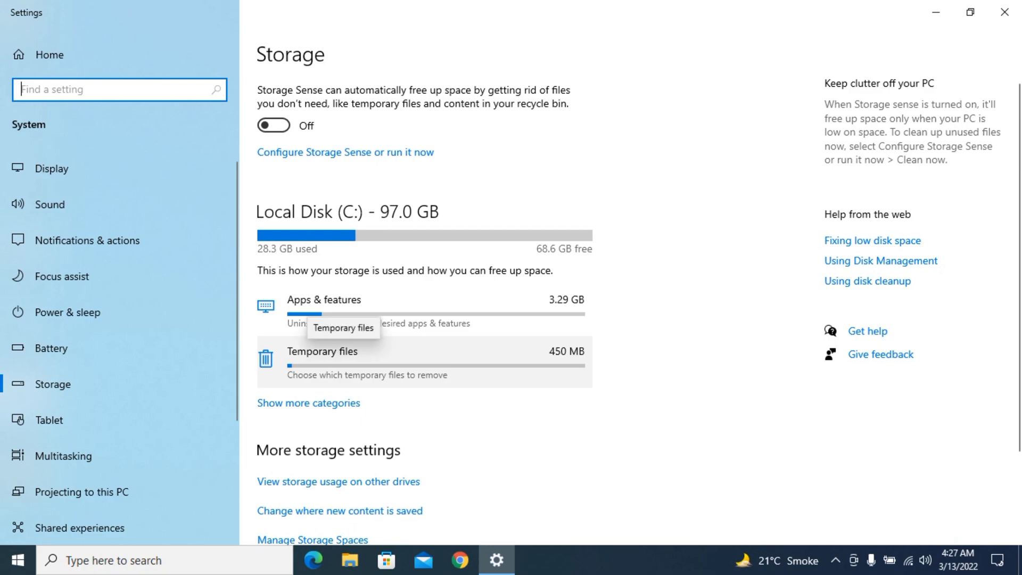
pyautogui.click(322, 351)
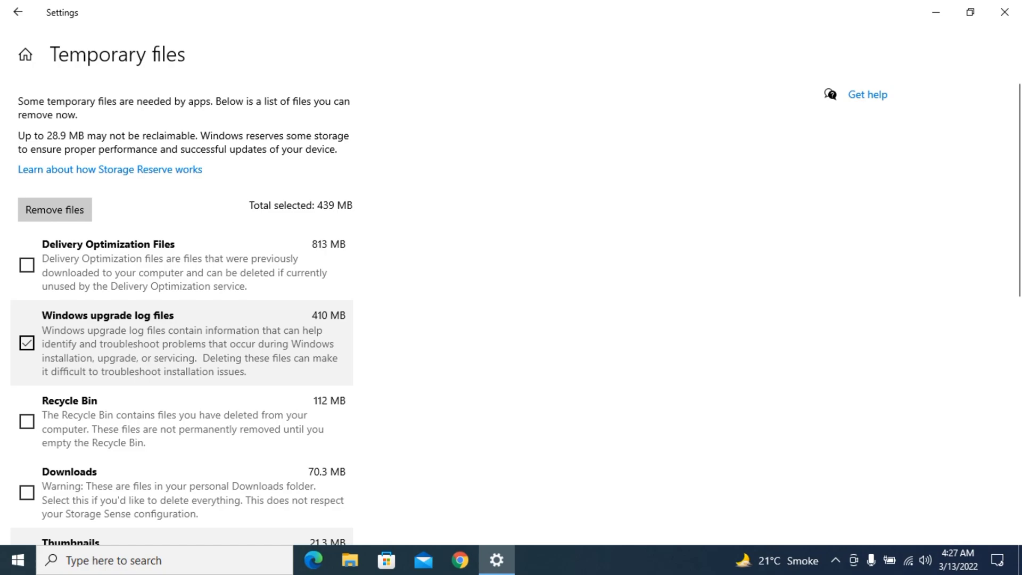
# Add Recycle Bin, Downloads and Delivery Optimization Files to the selected temporary files and remove all selected files.
pyautogui.scroll(-3, 181, 196)
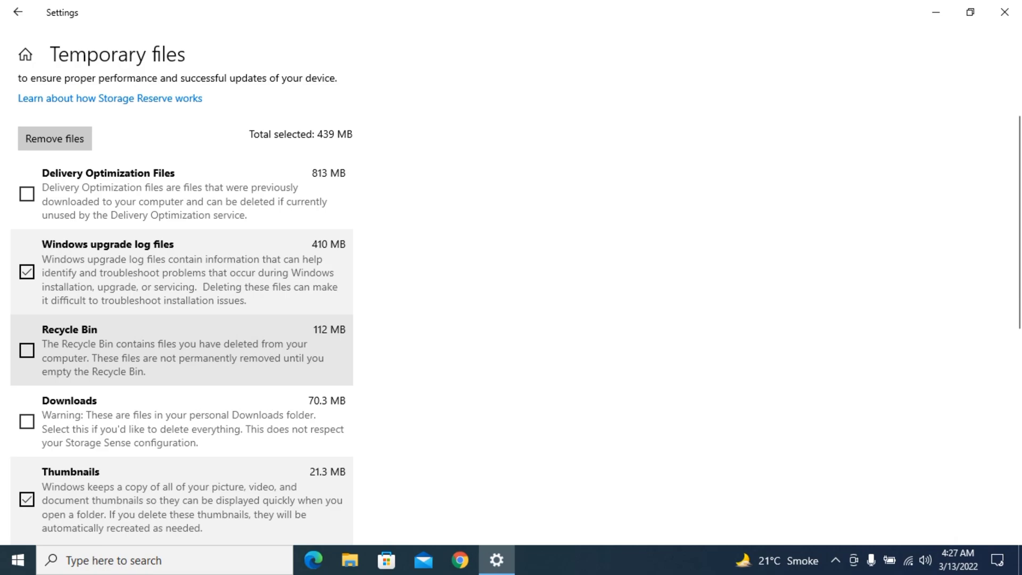
pyautogui.click(27, 350)
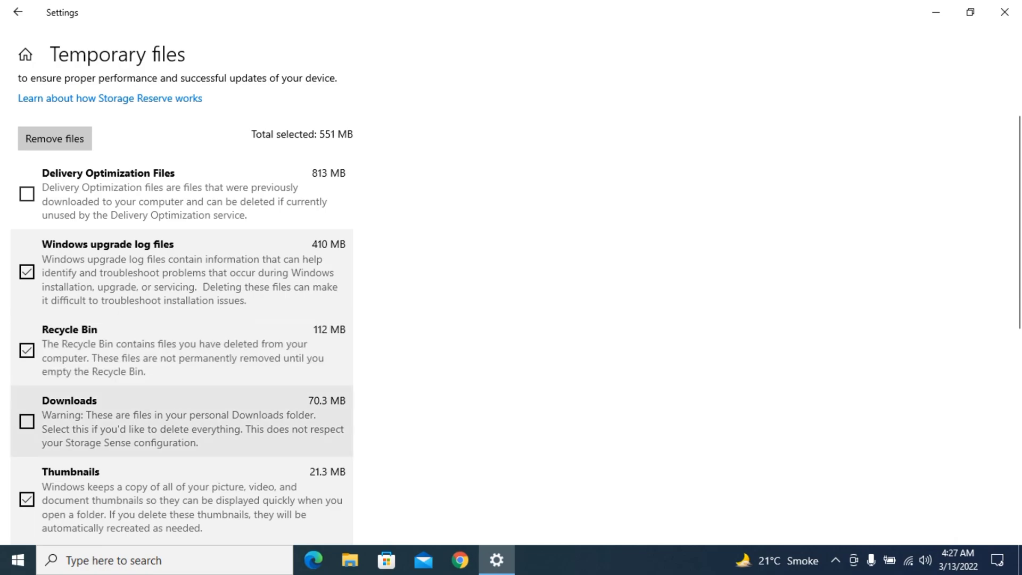
pyautogui.click(27, 421)
pyautogui.scroll(-5, 181, 309)
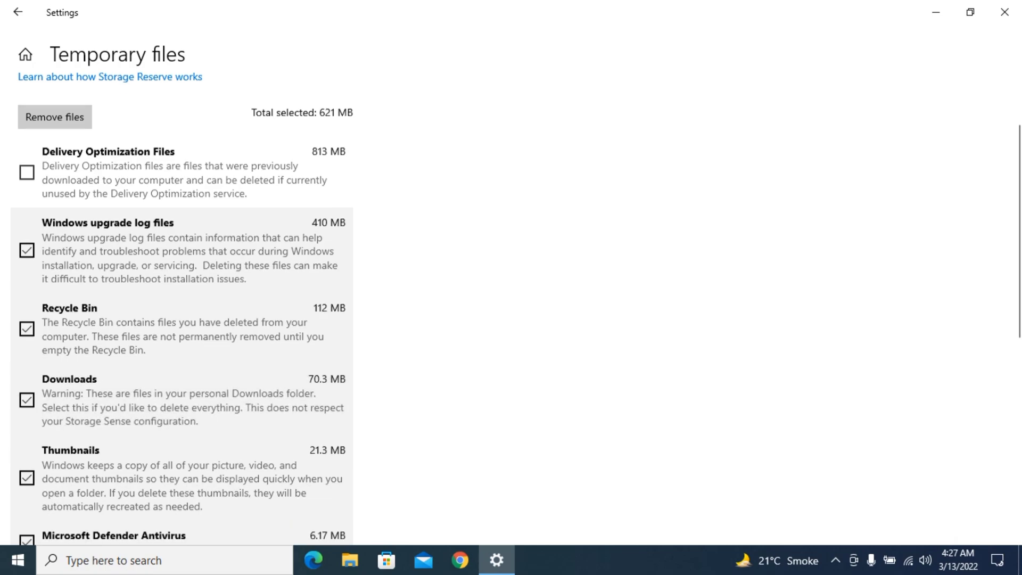
pyautogui.scroll(-3, 181, 308)
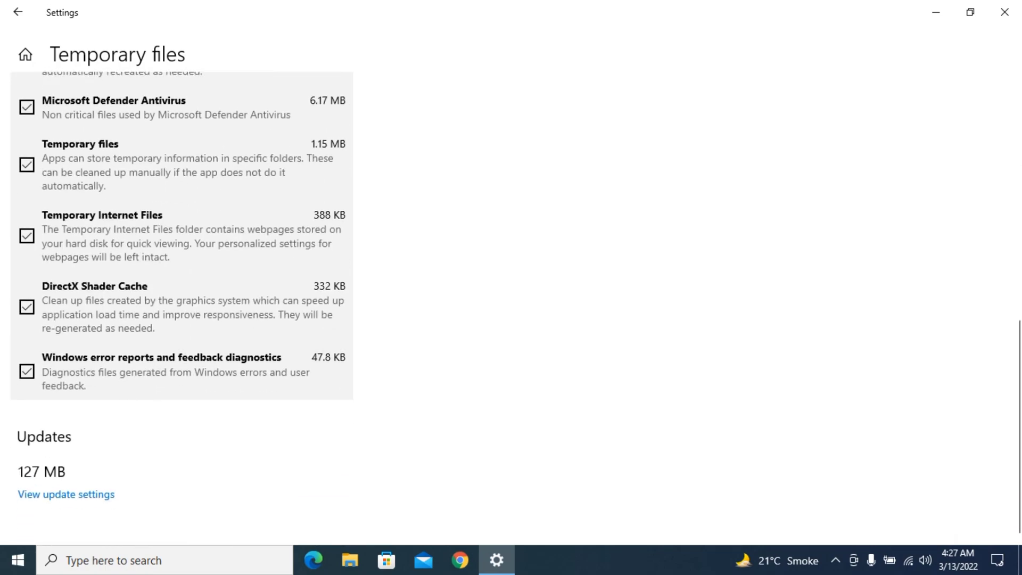
pyautogui.scroll(10, 181, 308)
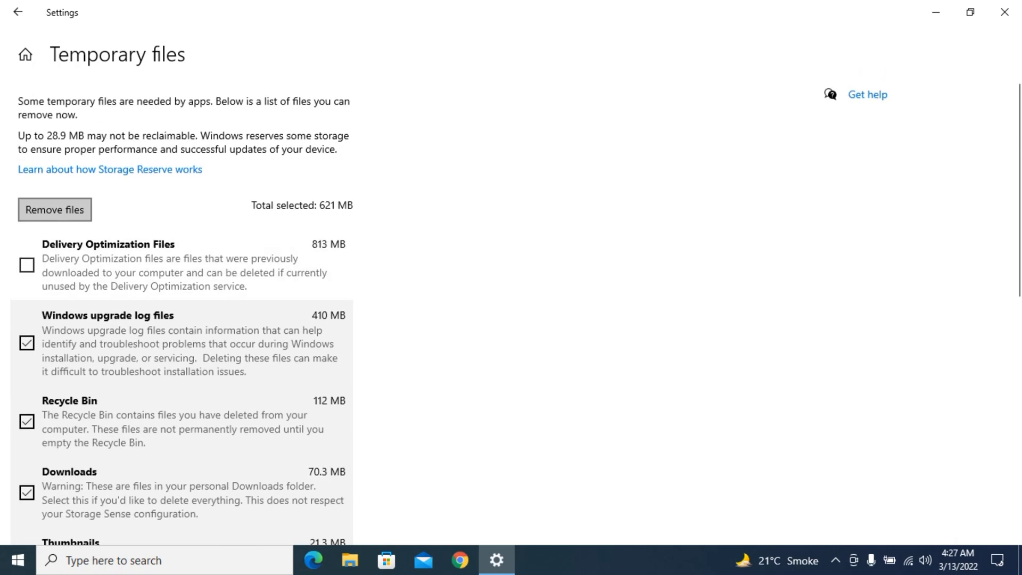
pyautogui.click(27, 265)
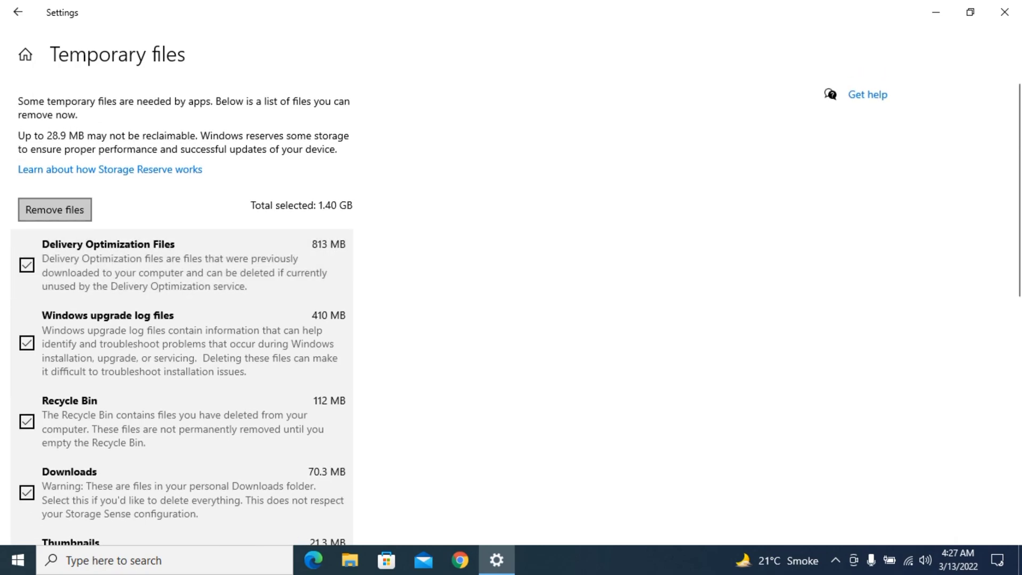
pyautogui.click(55, 209)
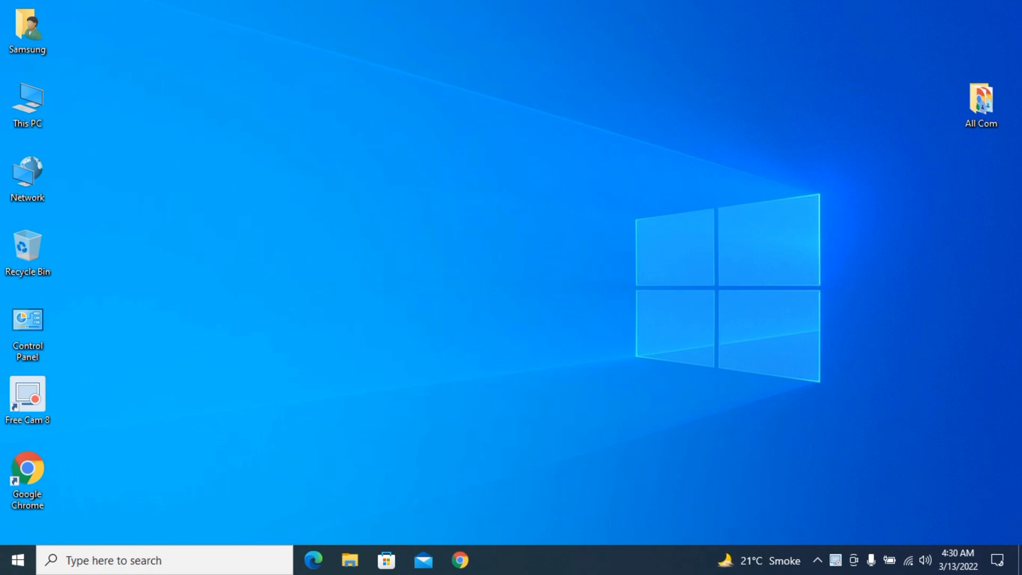
# Open Control Panel through a Windows search for "con" and maximize its window.
pyautogui.click(66, 560)
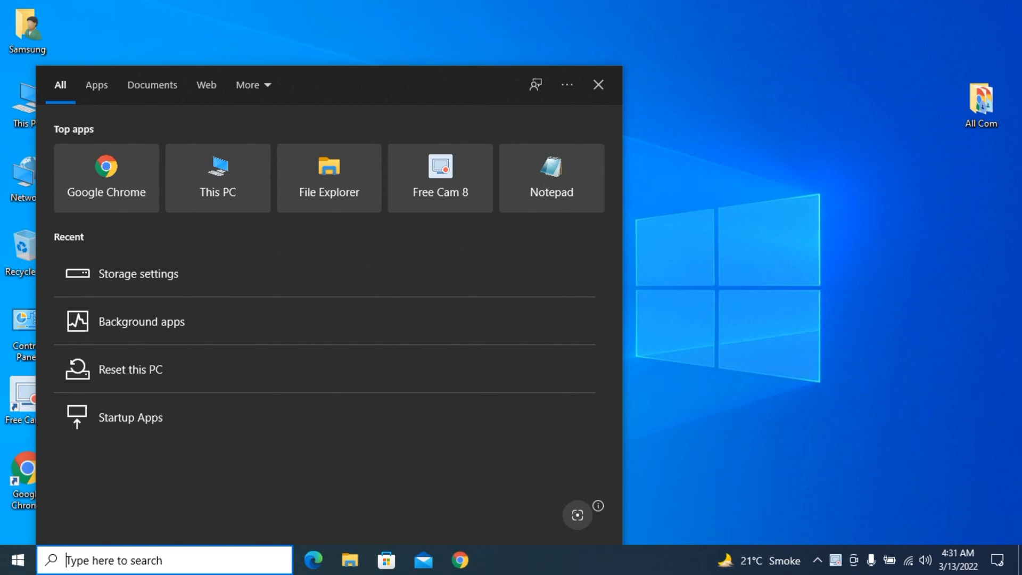
pyautogui.write('con')
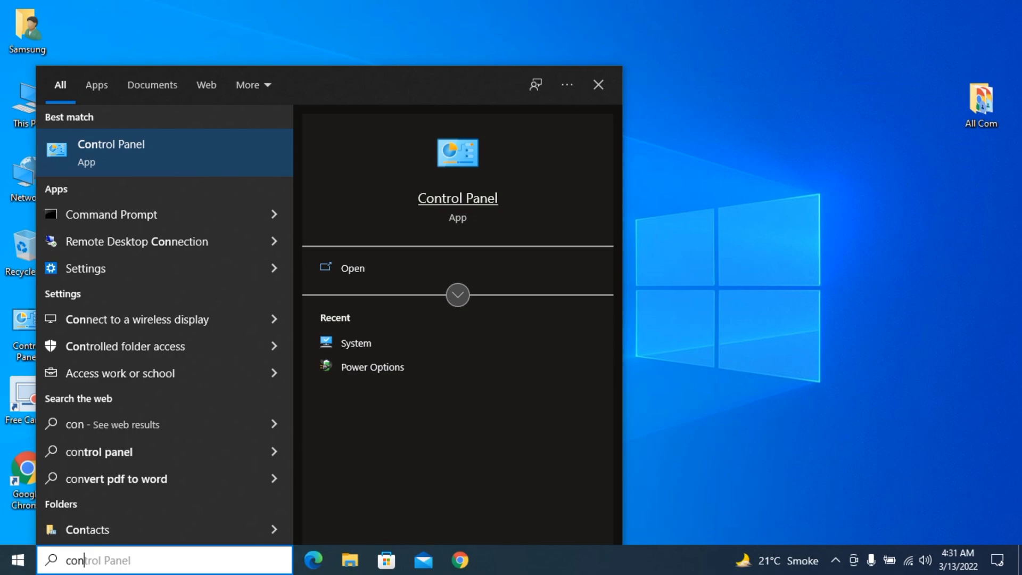
pyautogui.press('Return')
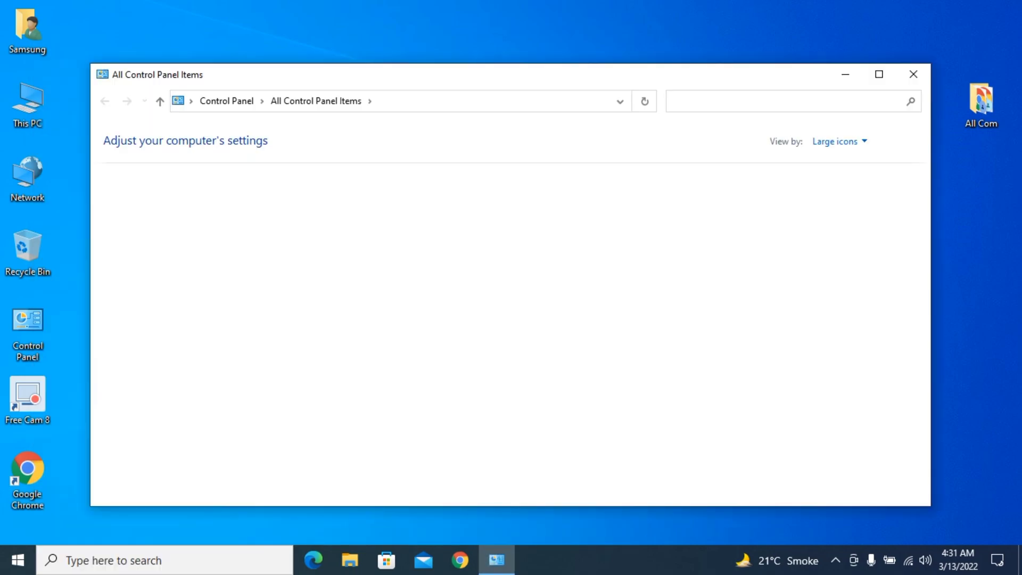
pyautogui.press('super+Up')
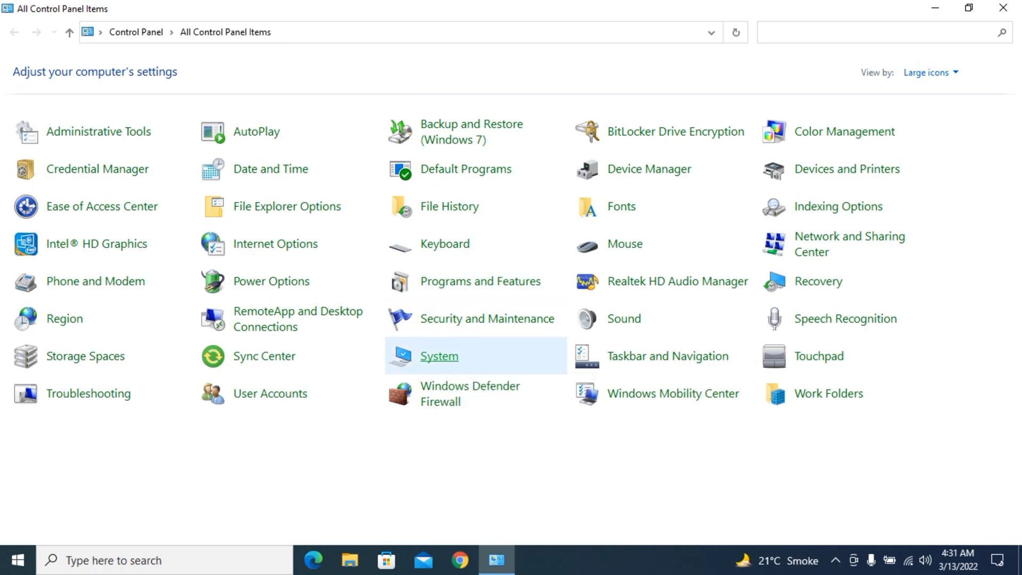
# Open the Performance Options from the advanced system settings and set the visual effects to "Let Windows choose what's best for my computer".
pyautogui.click(439, 356)
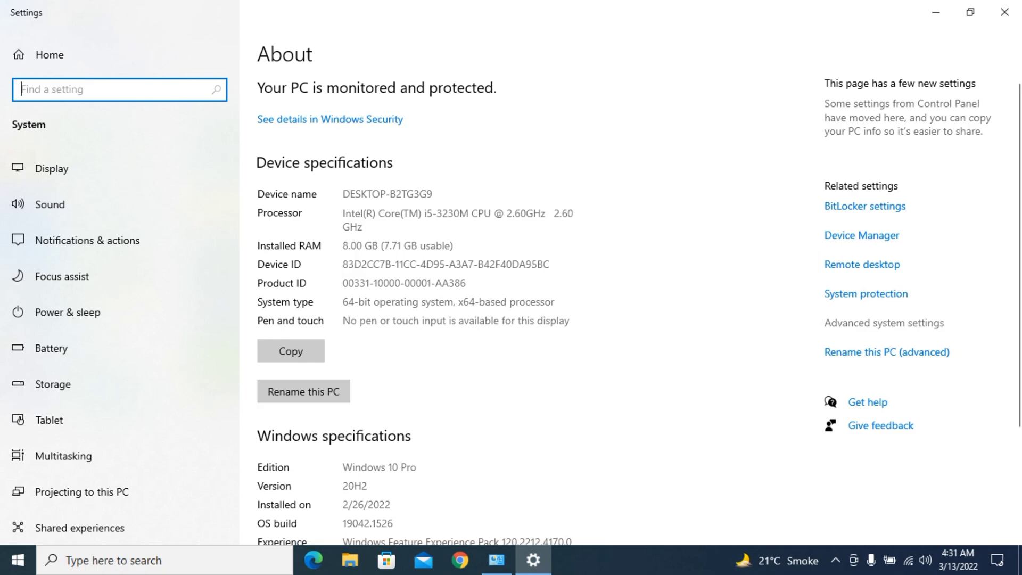
pyautogui.click(883, 323)
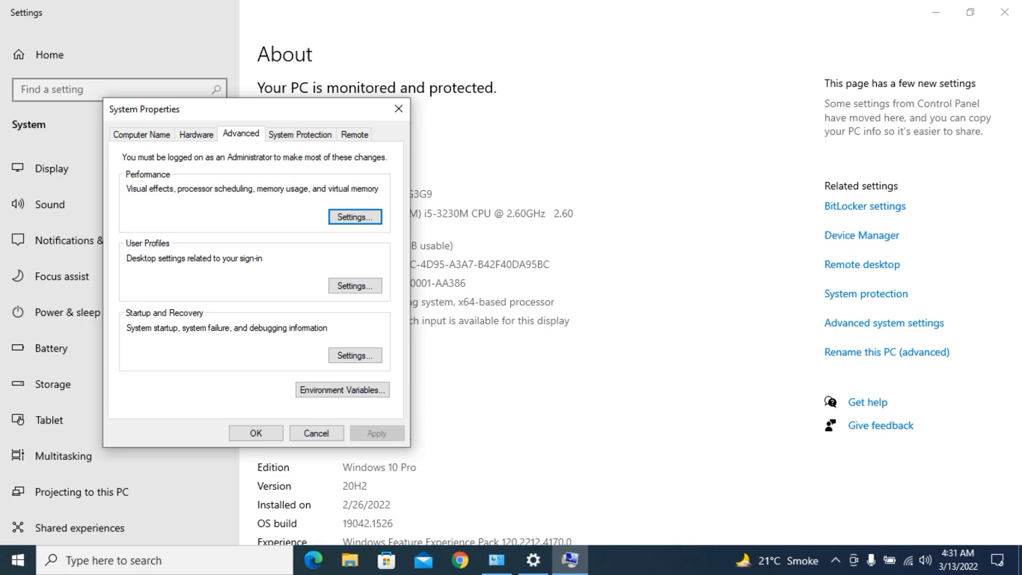
pyautogui.click(355, 216)
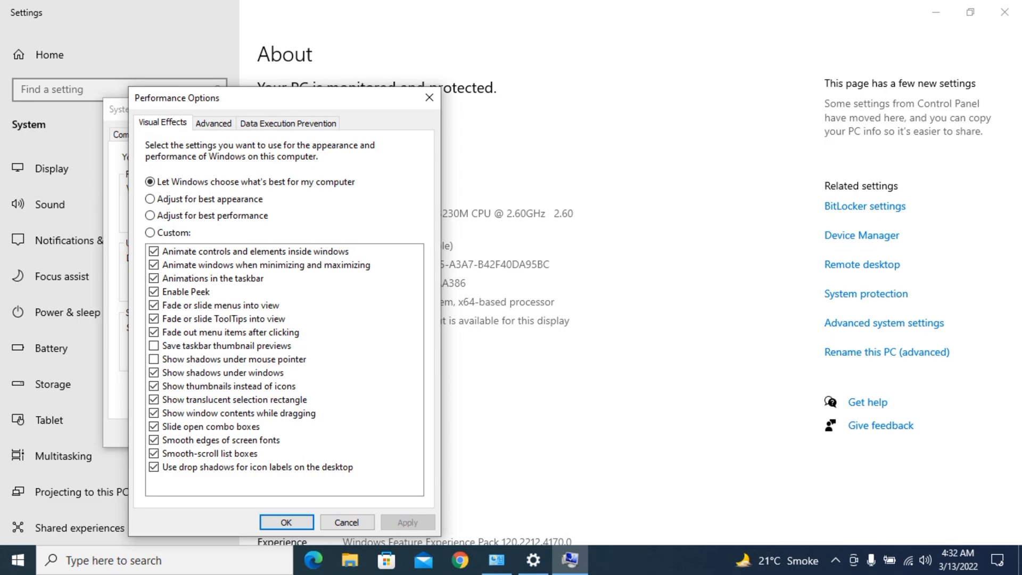
pyautogui.click(149, 232)
pyautogui.click(150, 181)
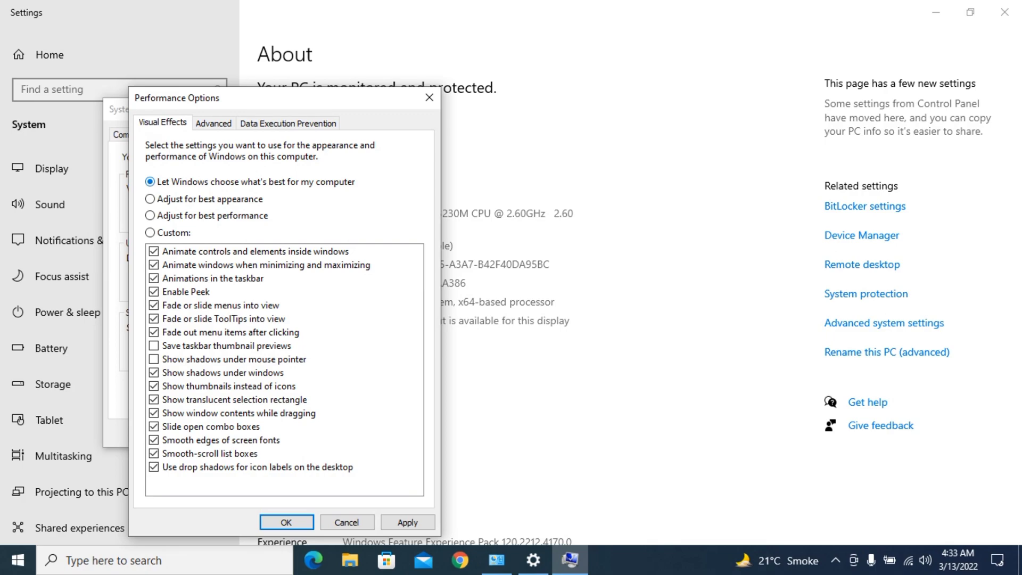
# Open the Virtual Memory settings and turn off automatic paging file size management for all drives.
pyautogui.click(214, 123)
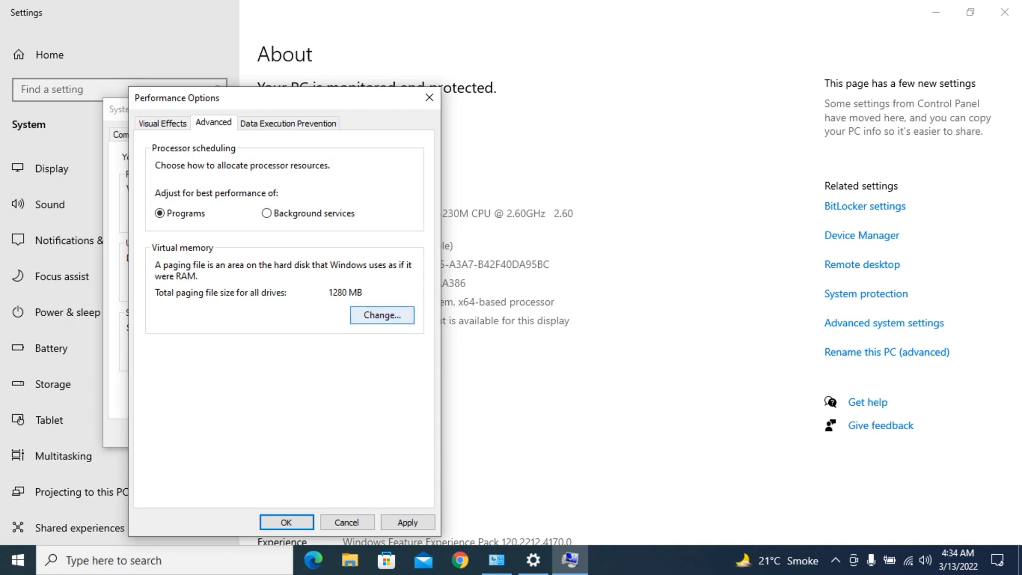
pyautogui.click(381, 315)
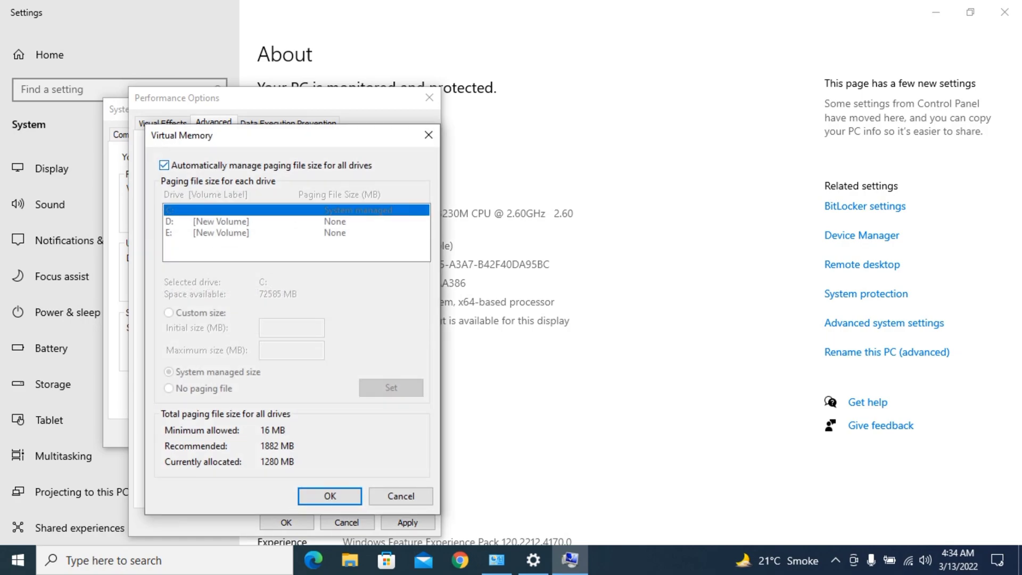
pyautogui.click(164, 165)
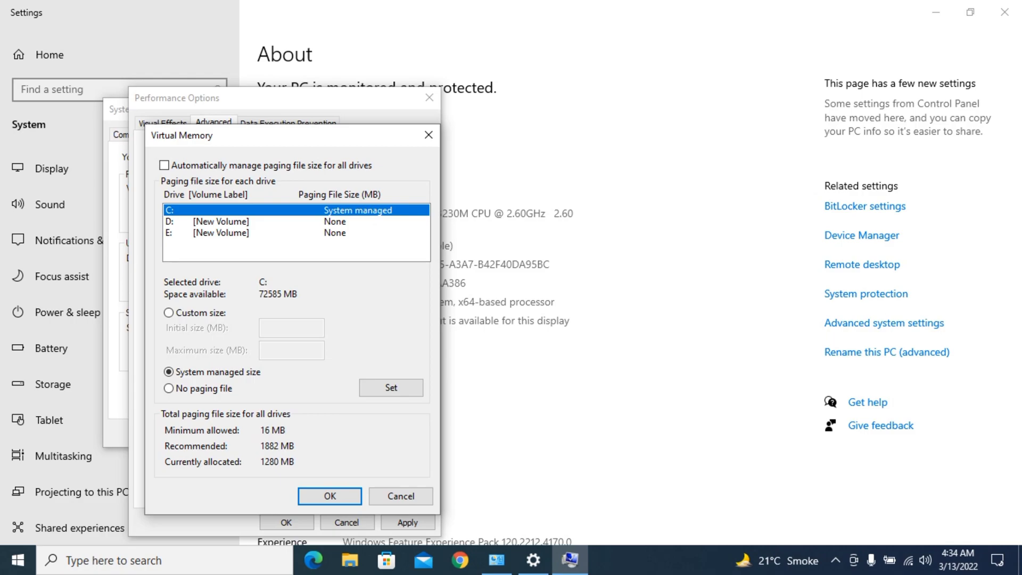
# Give drive C: a custom paging file with an initial size of 1500 MB and a maximum size of 2000 MB, and confirm.
pyautogui.hotkey('alt', 'c')
pyautogui.click(291, 327)
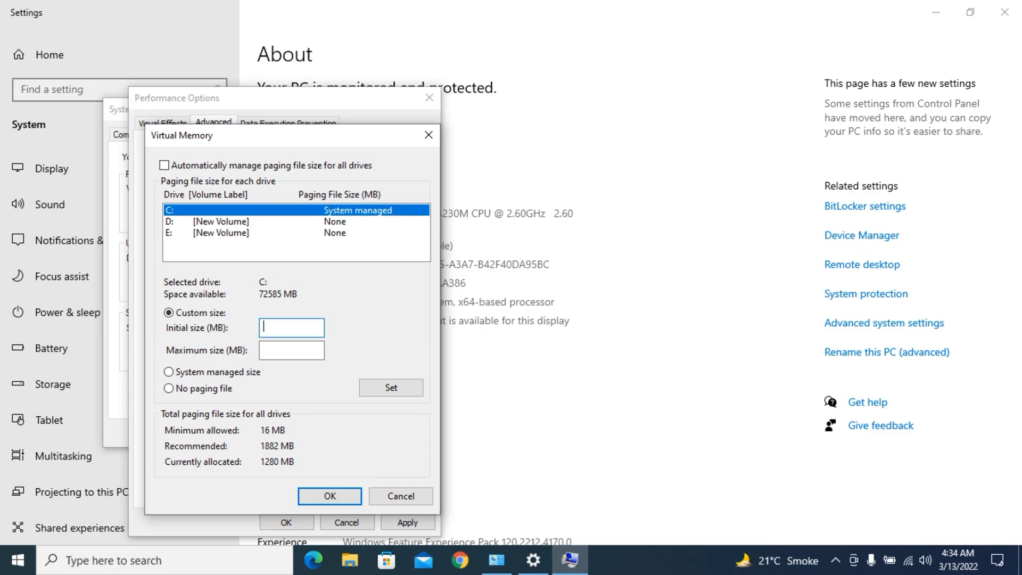
pyautogui.write('1500')
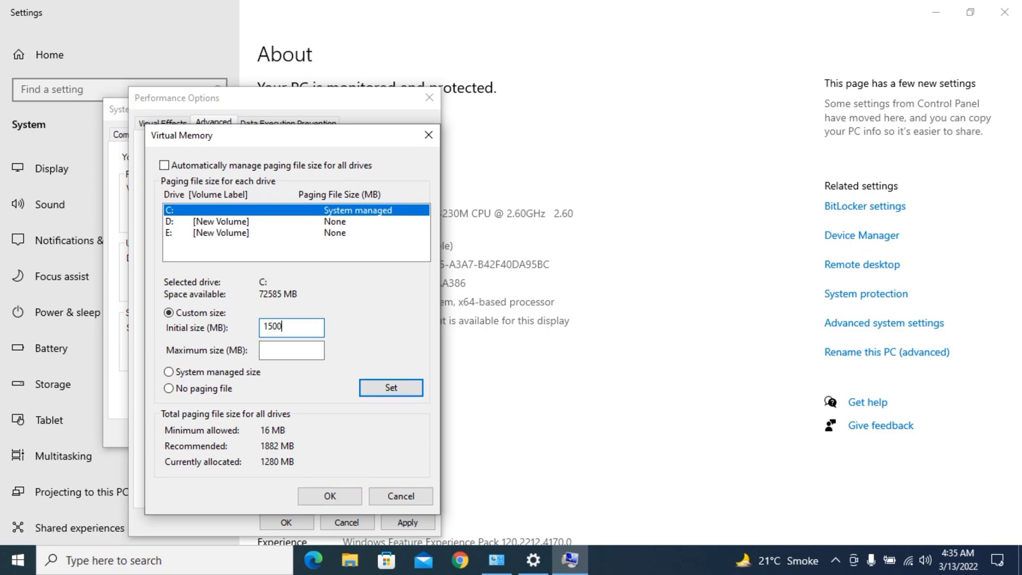
pyautogui.click(291, 349)
pyautogui.write('2000')
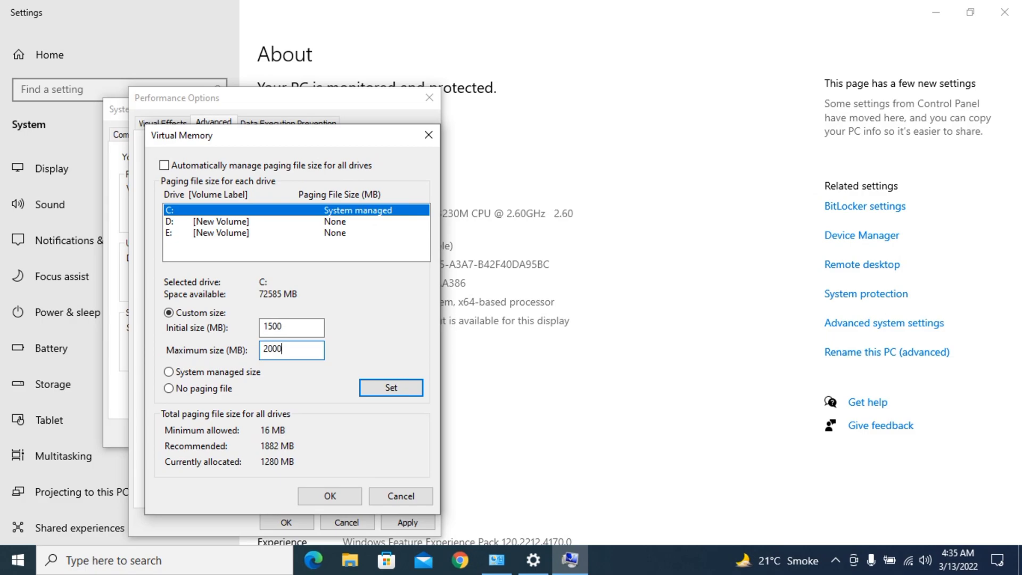
pyautogui.click(391, 388)
pyautogui.click(330, 495)
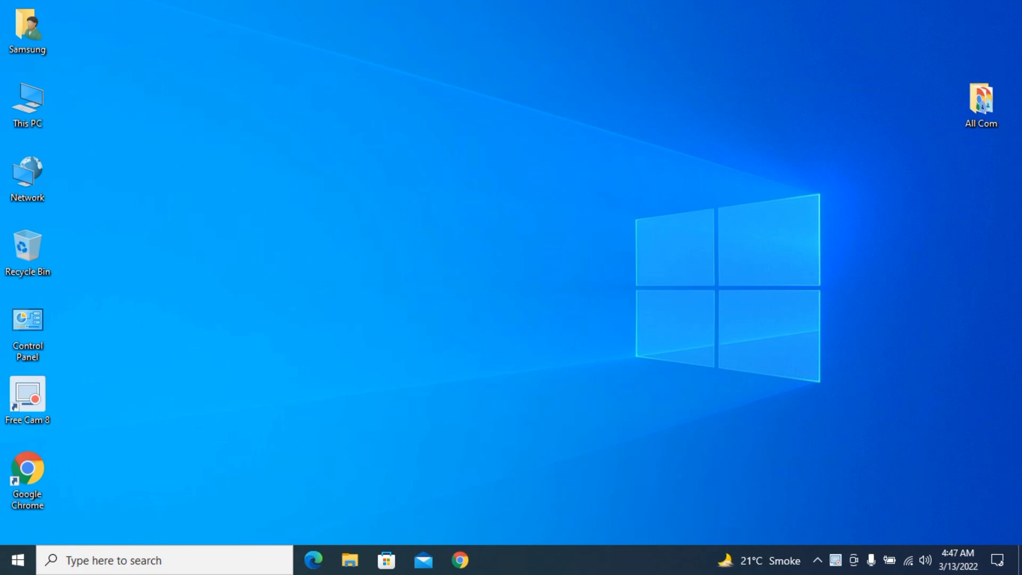
# Examine the Reset this PC options through a Windows search for "re", and cancel the reset and close Settings.
pyautogui.press('super+s')
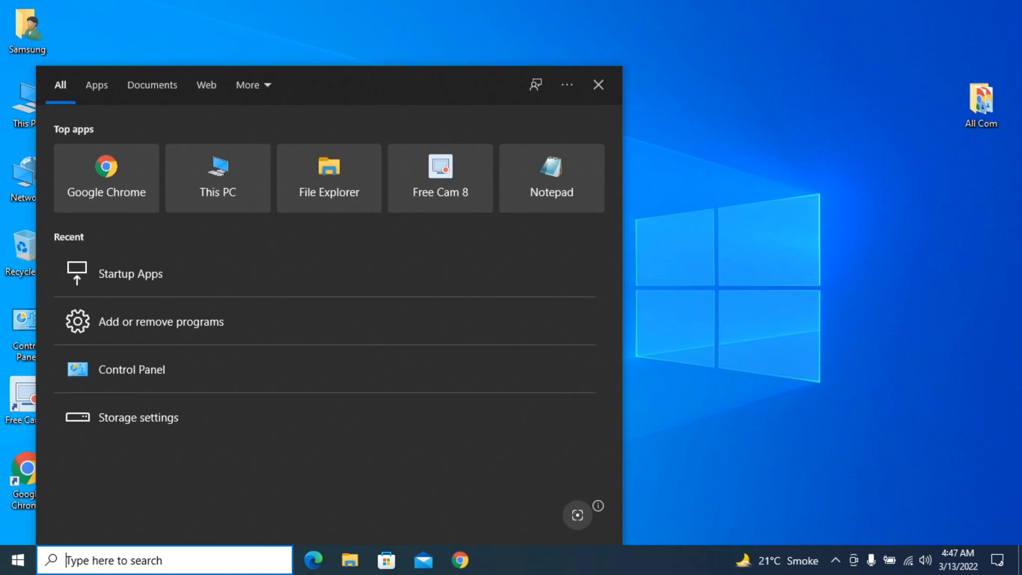
pyautogui.write('re')
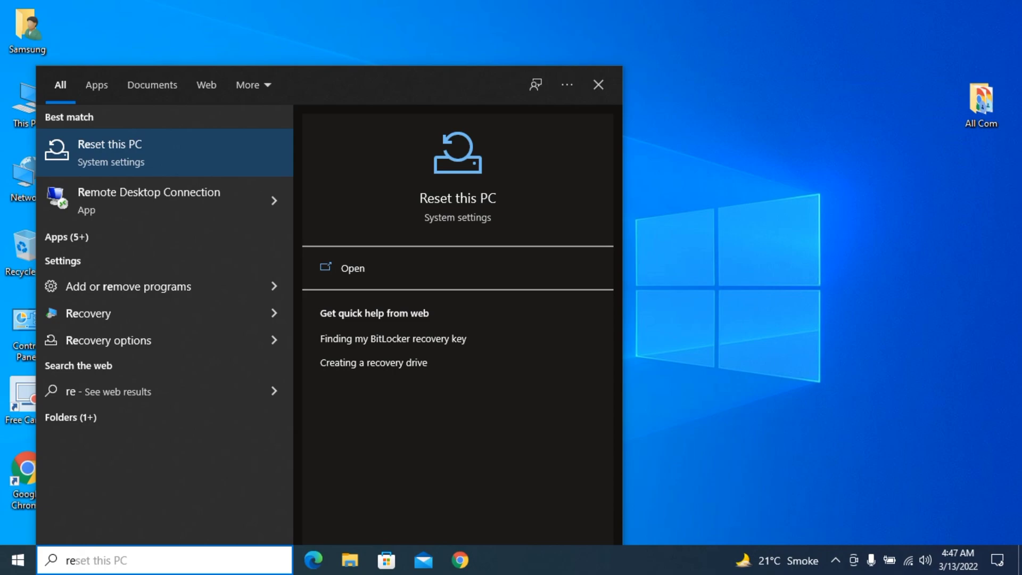
pyautogui.press('Return')
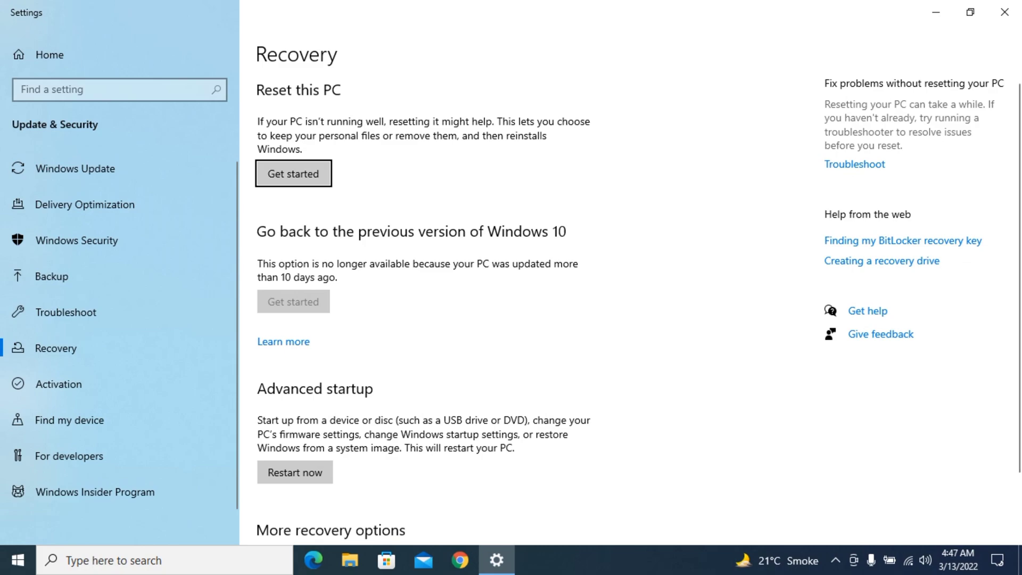
pyautogui.press('Return')
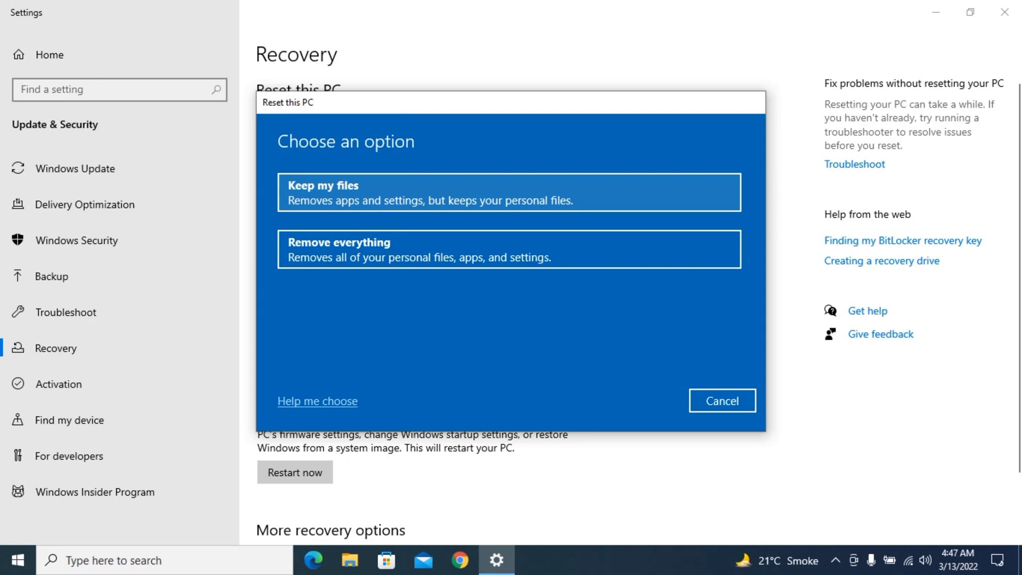
pyautogui.click(510, 249)
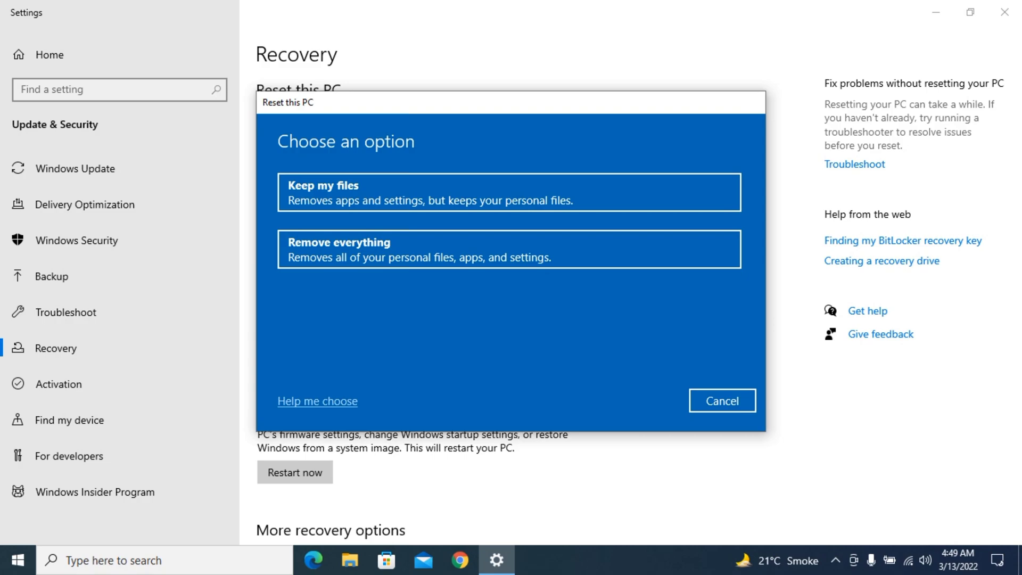
pyautogui.click(722, 401)
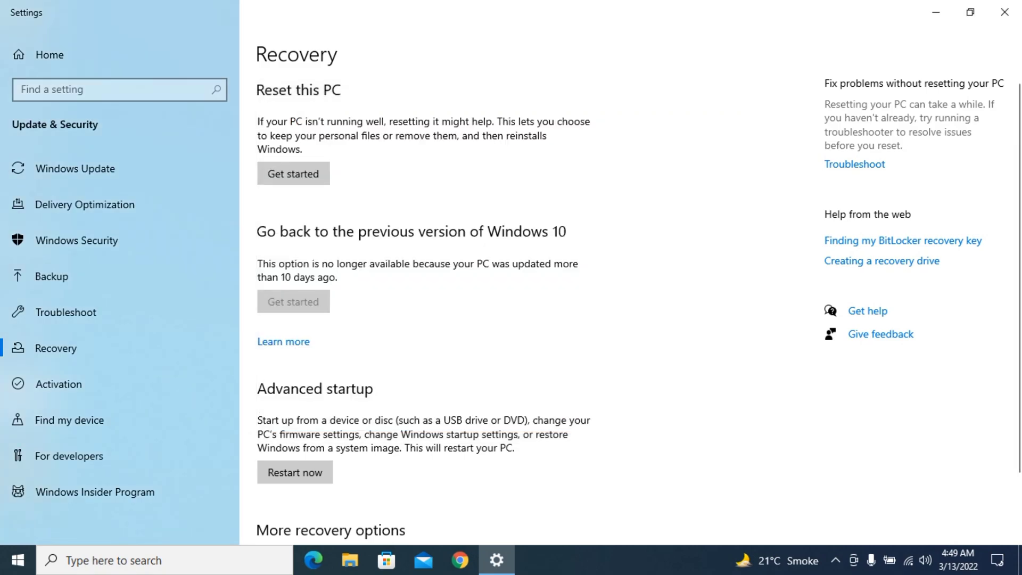
pyautogui.click(1004, 12)
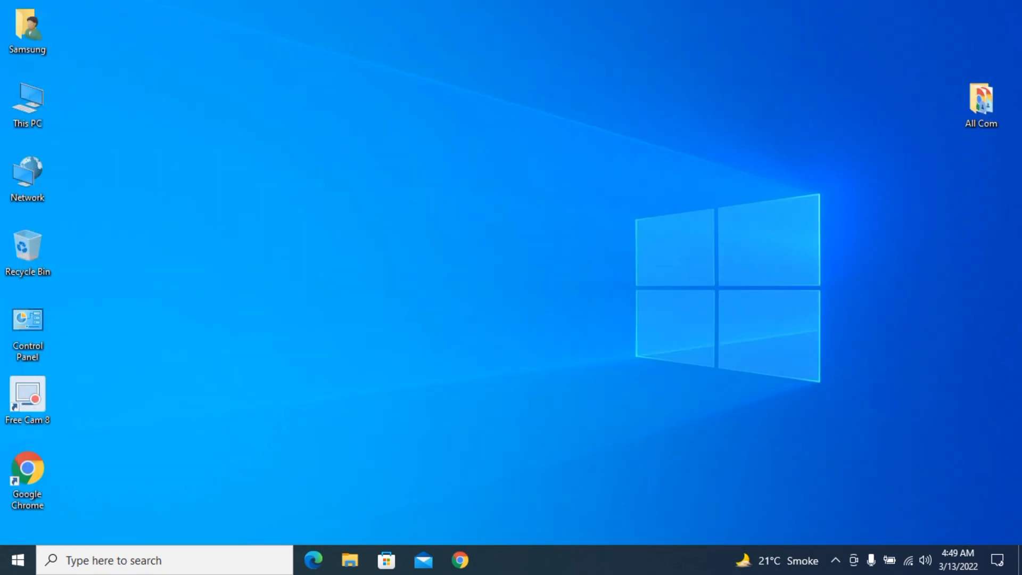